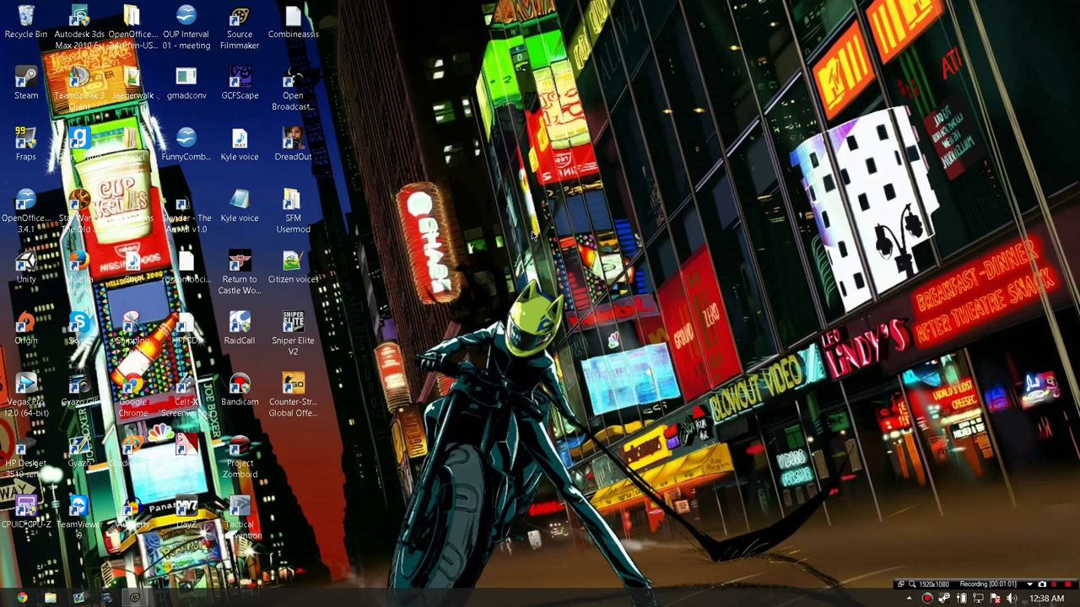
Bring up the desktop shortcut menu at several spots, then dismiss it to the plain desktop
right_click(605, 225)
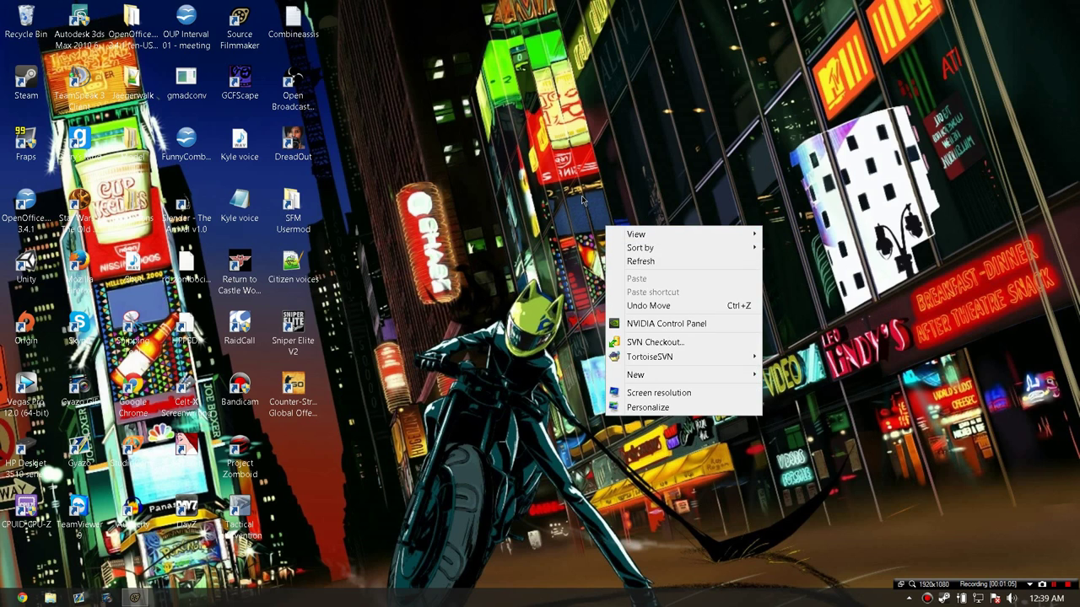
right_click(625, 181)
right_click(866, 314)
right_click(718, 390)
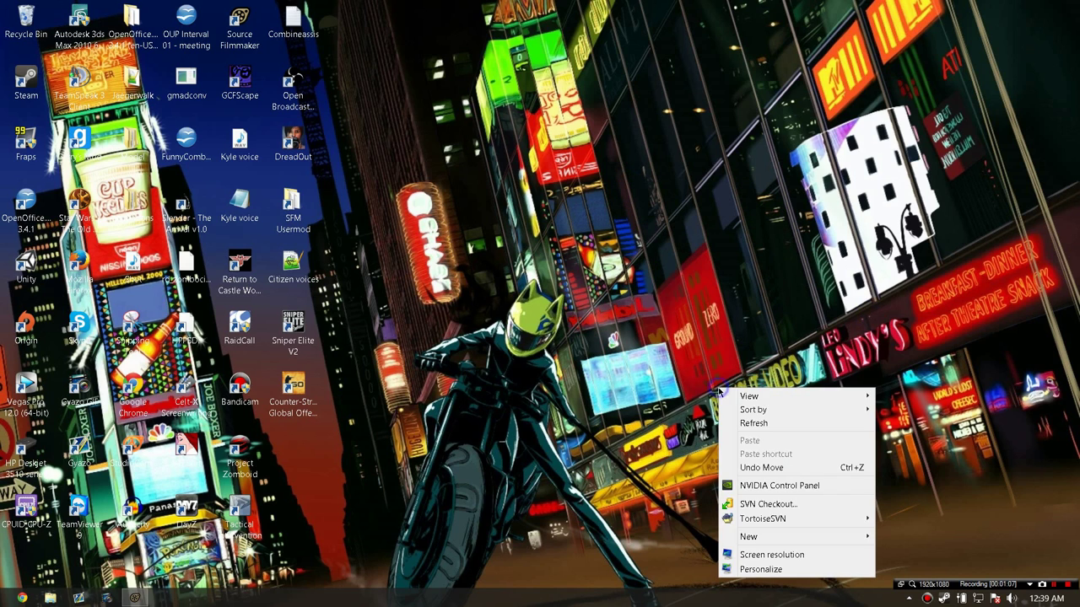
left_click(702, 301)
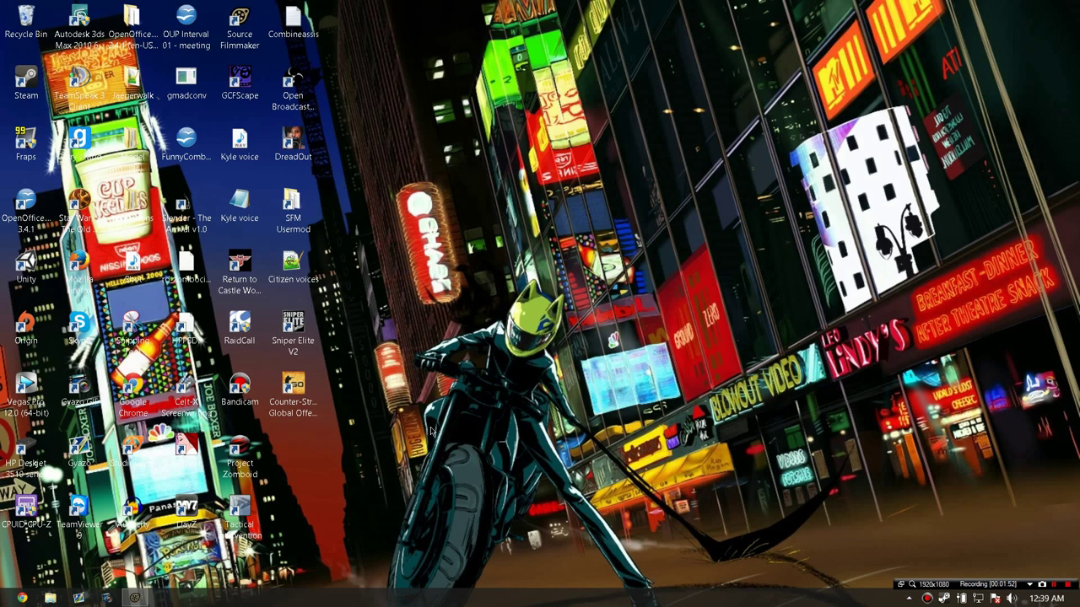
left_click(135, 598)
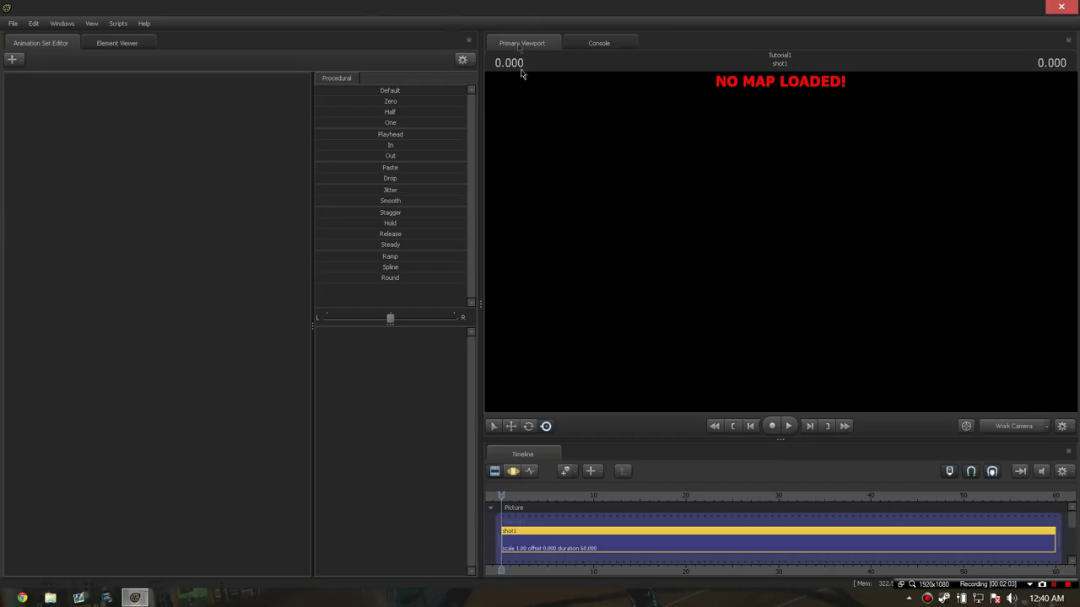
left_click(595, 43)
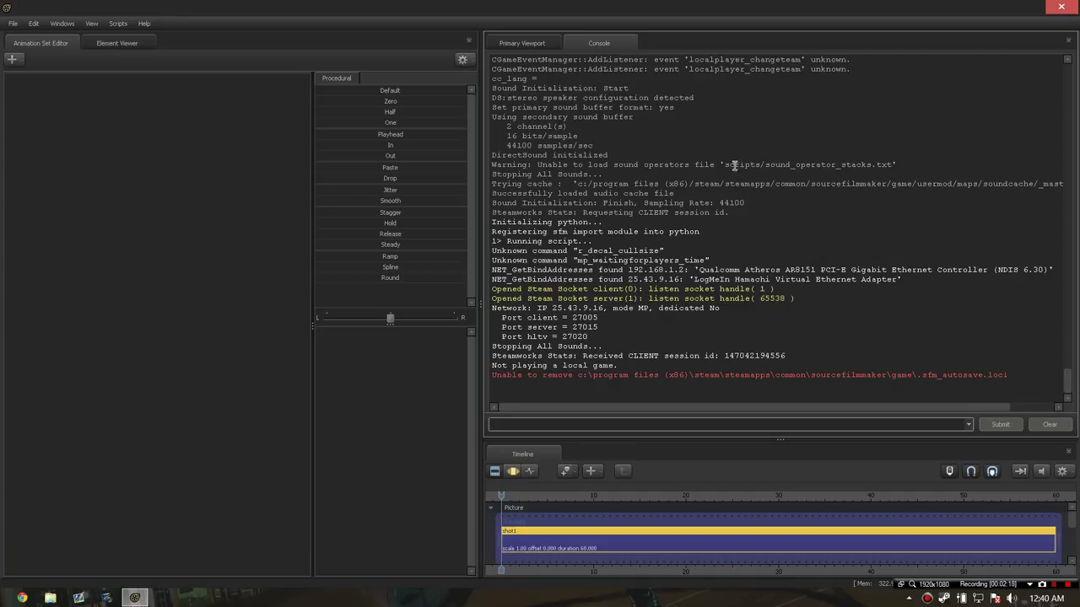
left_click(526, 43)
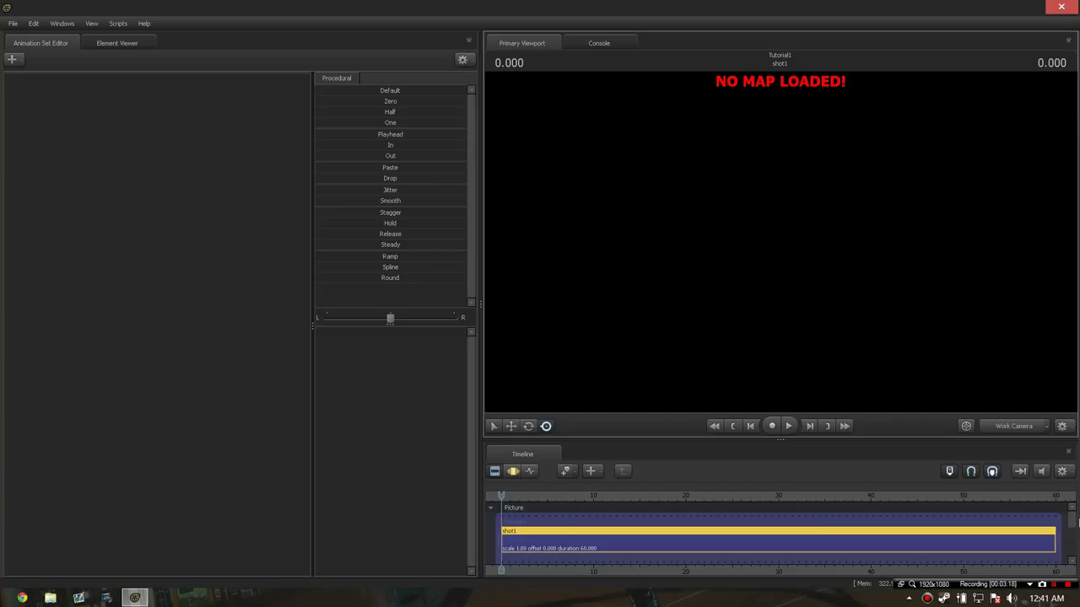
Scroll the timeline tracks down and back up, then scrub the playhead to 0.916
left_click_drag(1072, 525, 1078, 550)
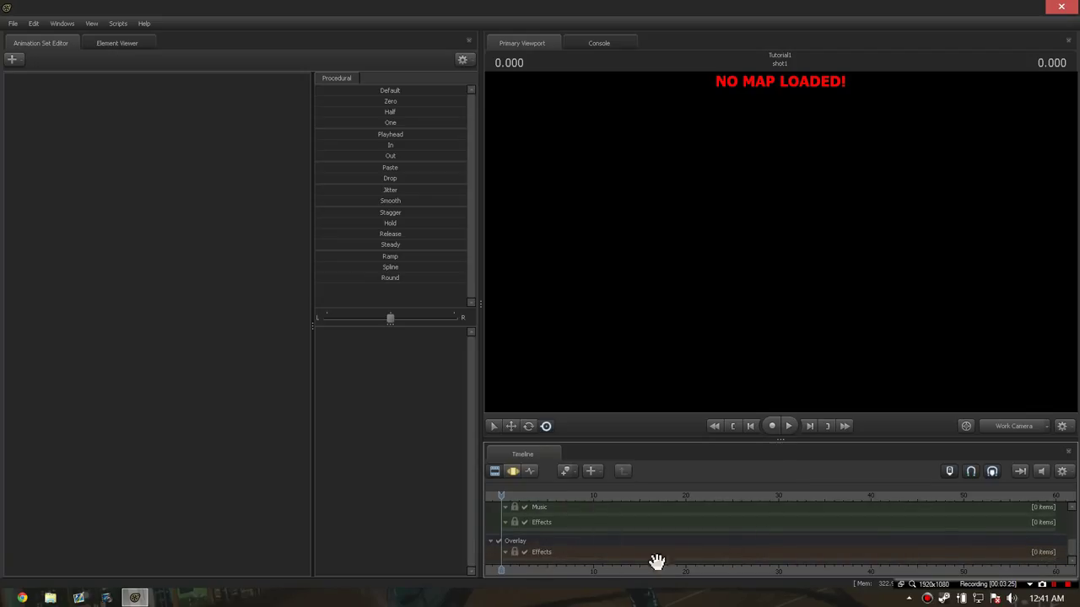
left_click_drag(1077, 554, 1077, 517)
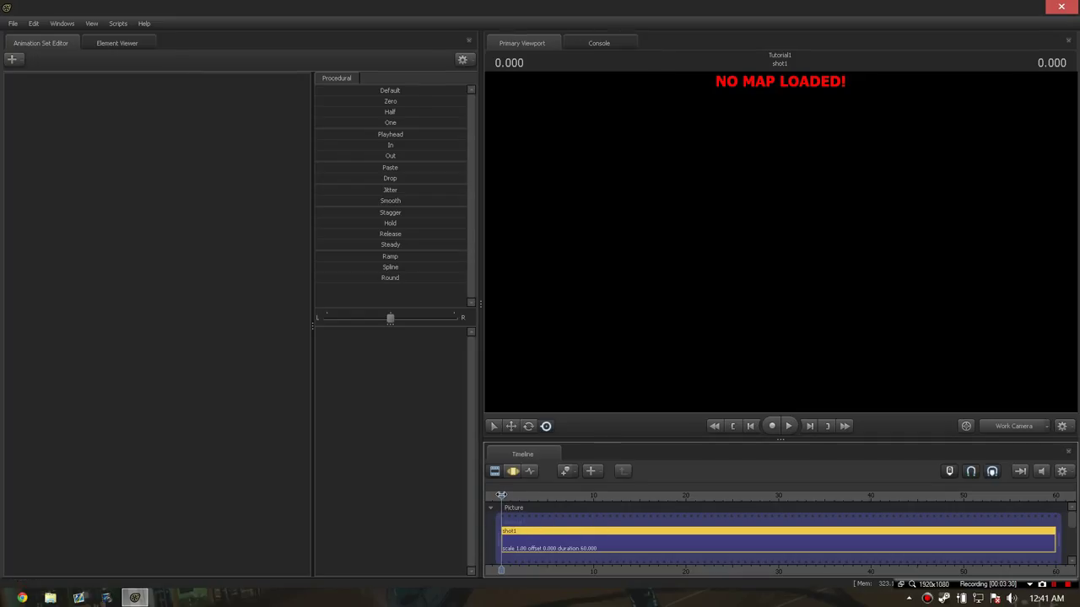
mouse_move(501, 496)
left_mouse_down()
mouse_move(587, 496)
mouse_move(498, 495)
mouse_move(508, 495)
left_mouse_up()
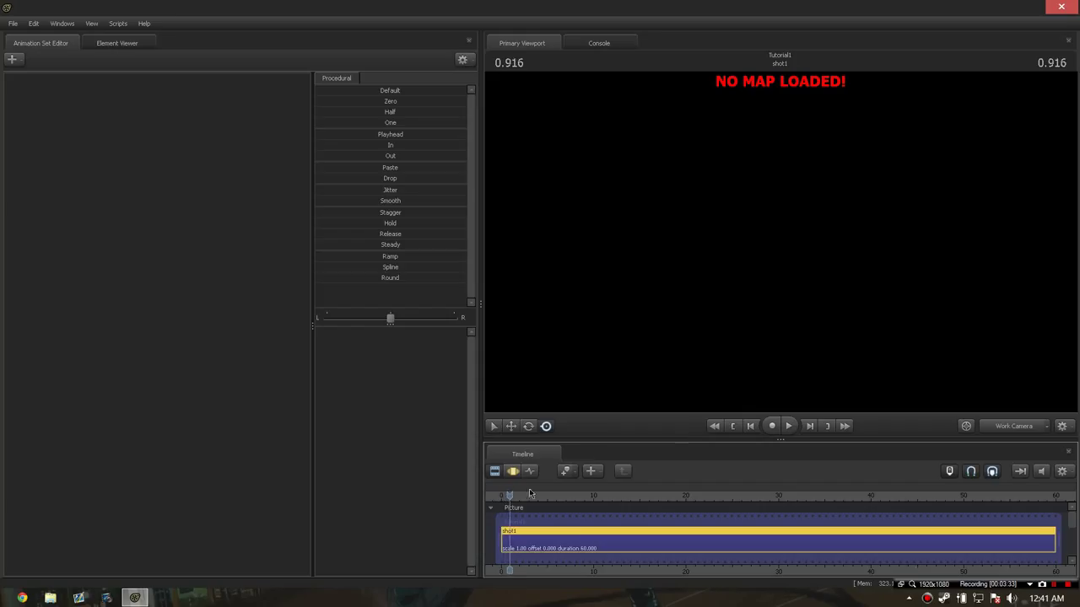
Scrub the playhead from the start to around 43 seconds inside shot1
left_click(734, 426)
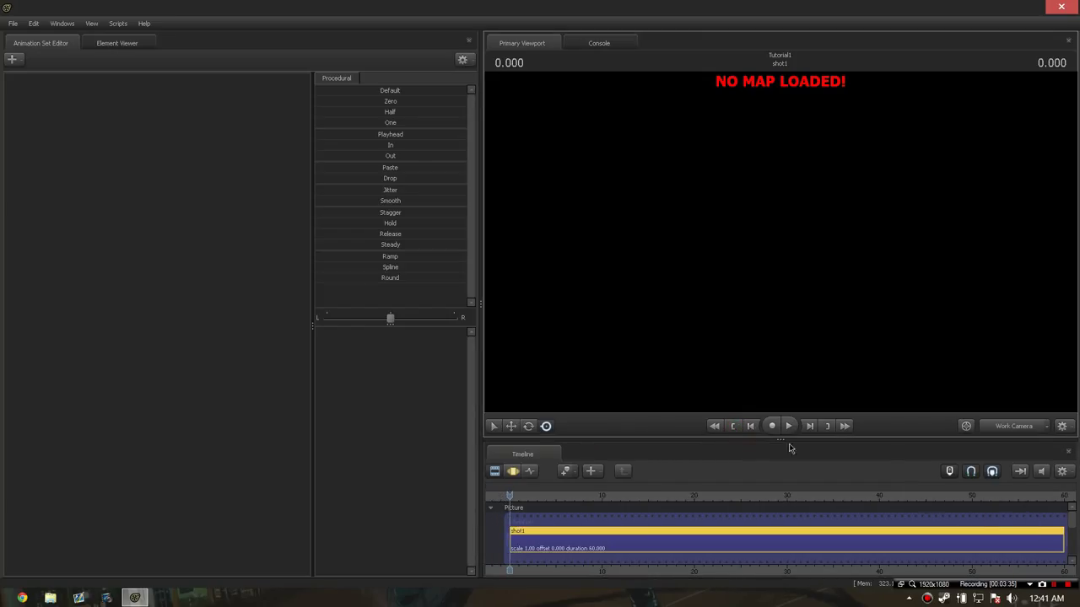
left_click_drag(519, 507, 973, 527)
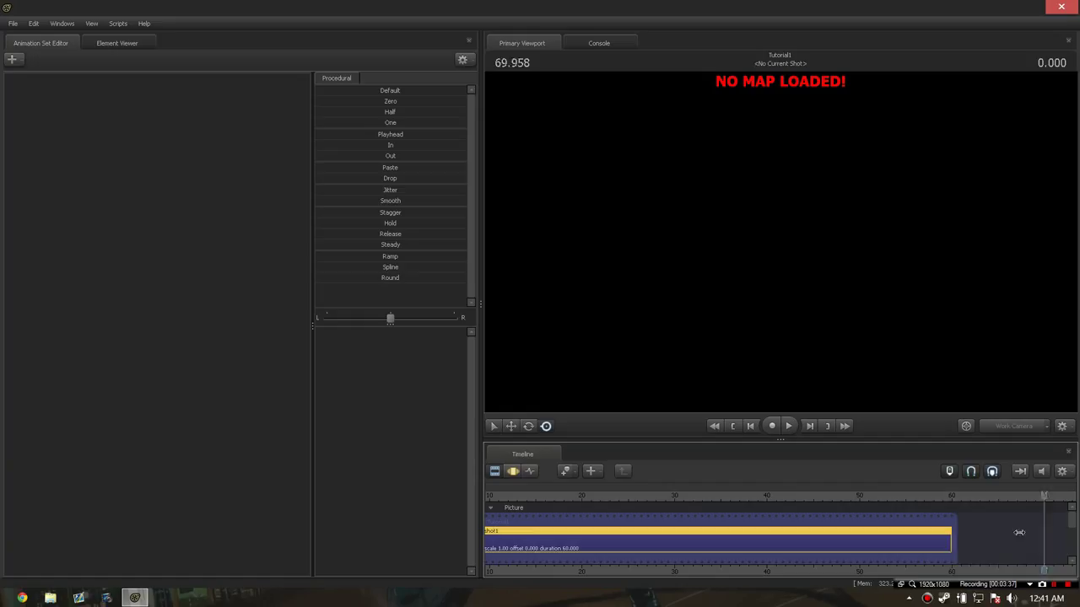
left_click_drag(1020, 532, 923, 533)
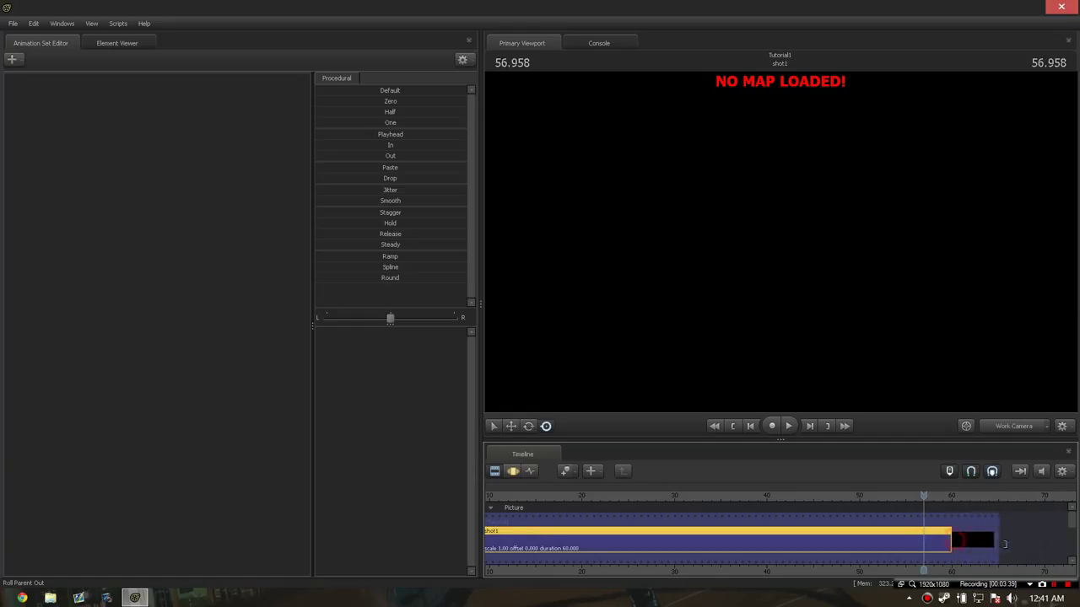
Extend shot1's end, undo the extension, and return the playhead to 0.000
left_click_drag(1004, 544, 1035, 538)
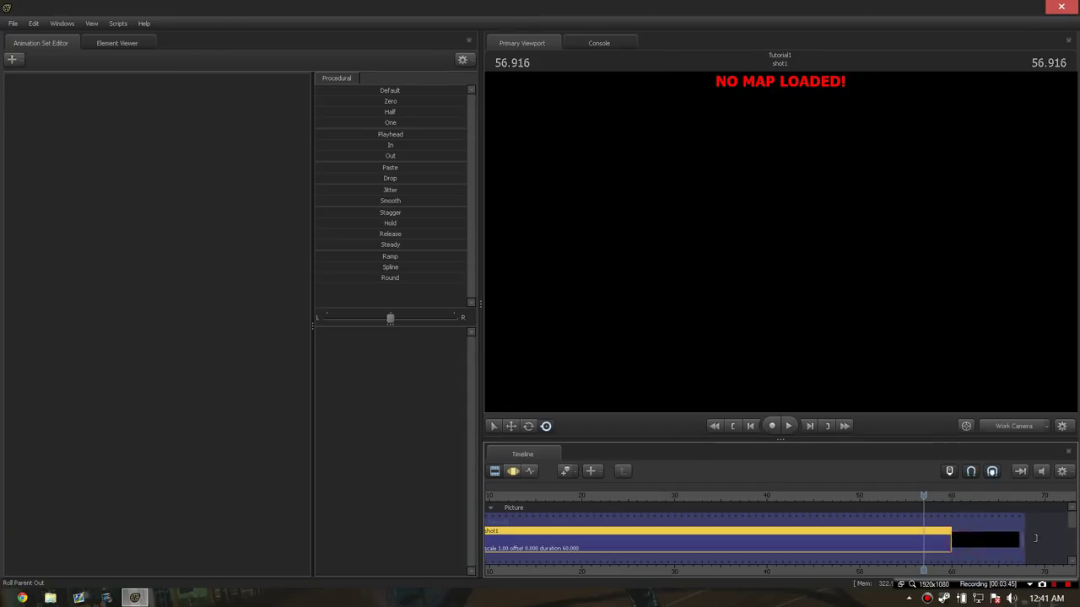
left_click_drag(956, 544, 1035, 541)
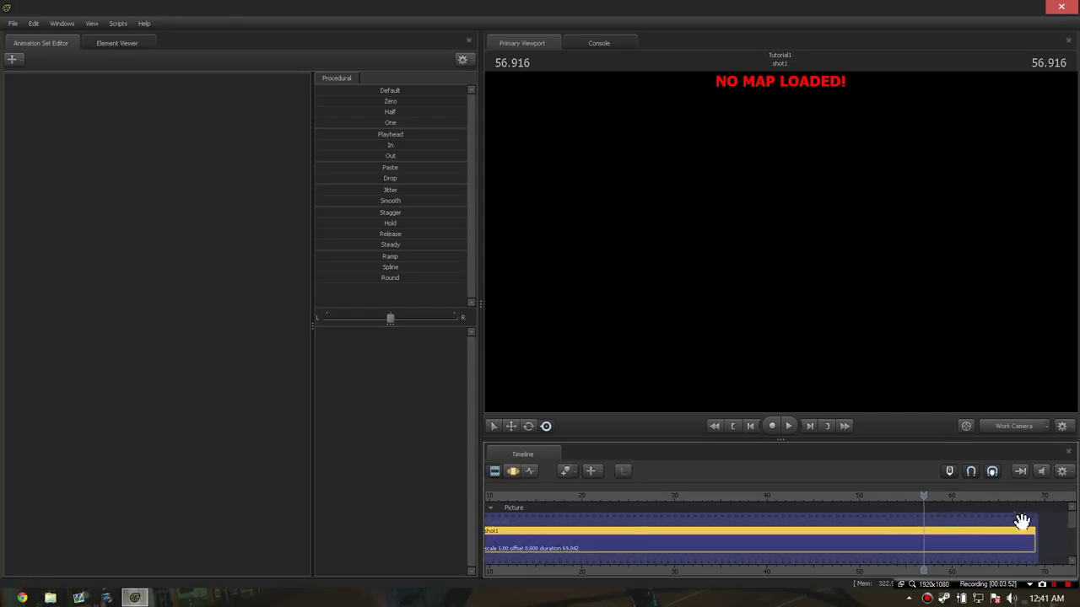
key("ctrl+z")
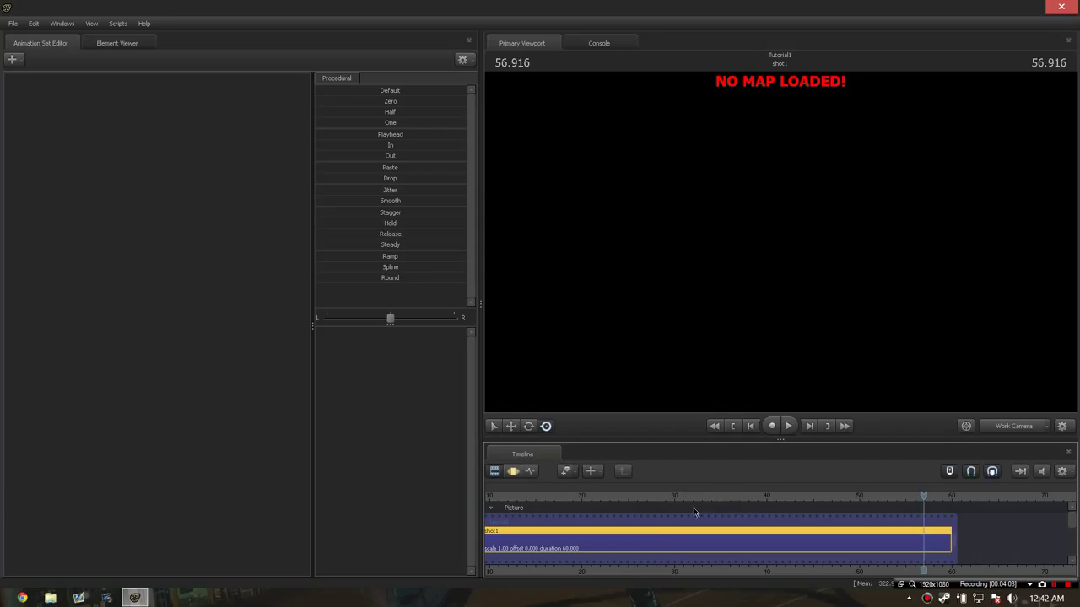
middle_click_drag(693, 512, 738, 530)
left_click(732, 427)
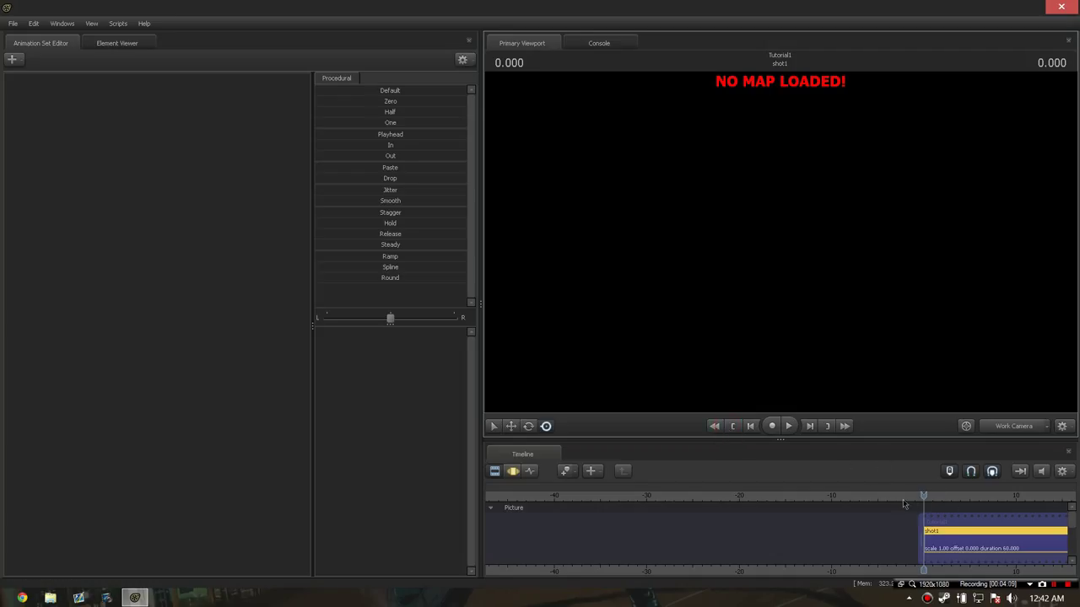
Pan the timeline to show shot1's 0–60 span and scroll through the Sound and Overlay tracks
middle_click_drag(959, 523, 507, 516)
scroll(1076, 530, "down", 2)
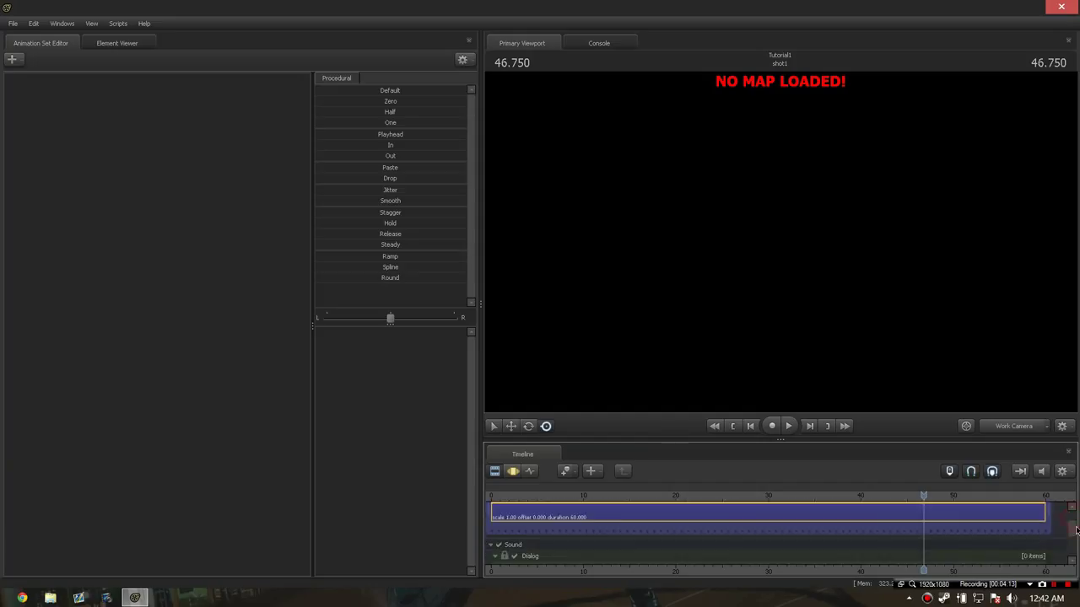
scroll(1076, 530, "down", 3)
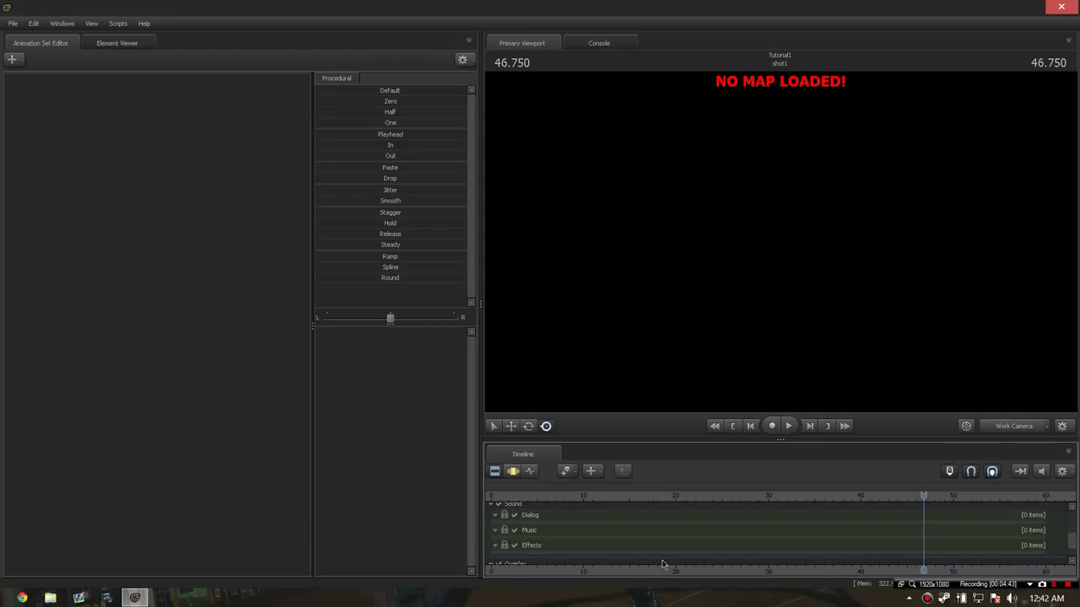
scroll(591, 540, "down", 2)
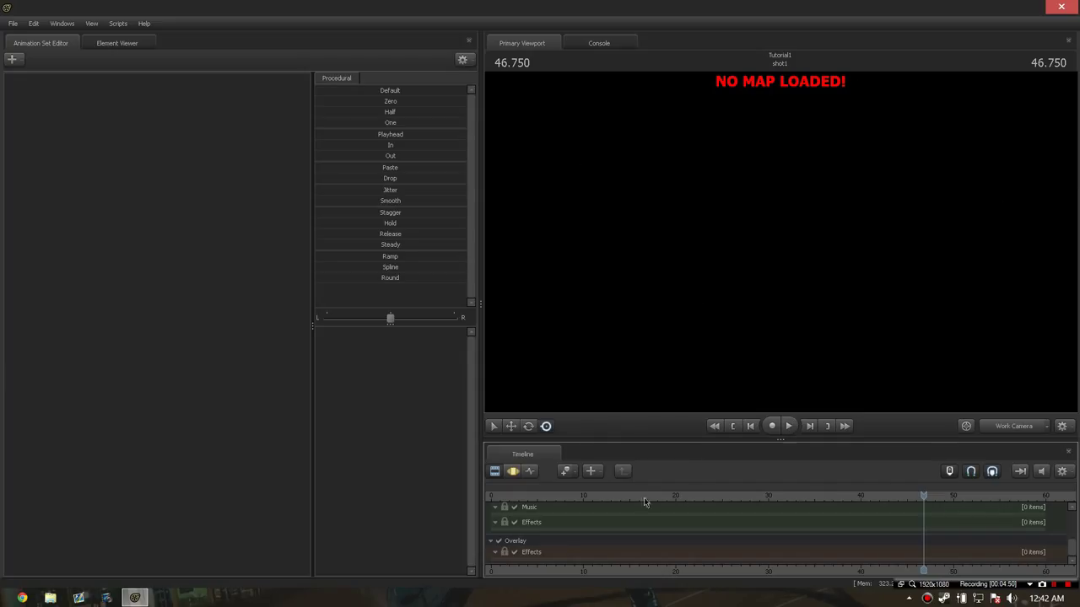
left_click_drag(1067, 552, 1072, 508)
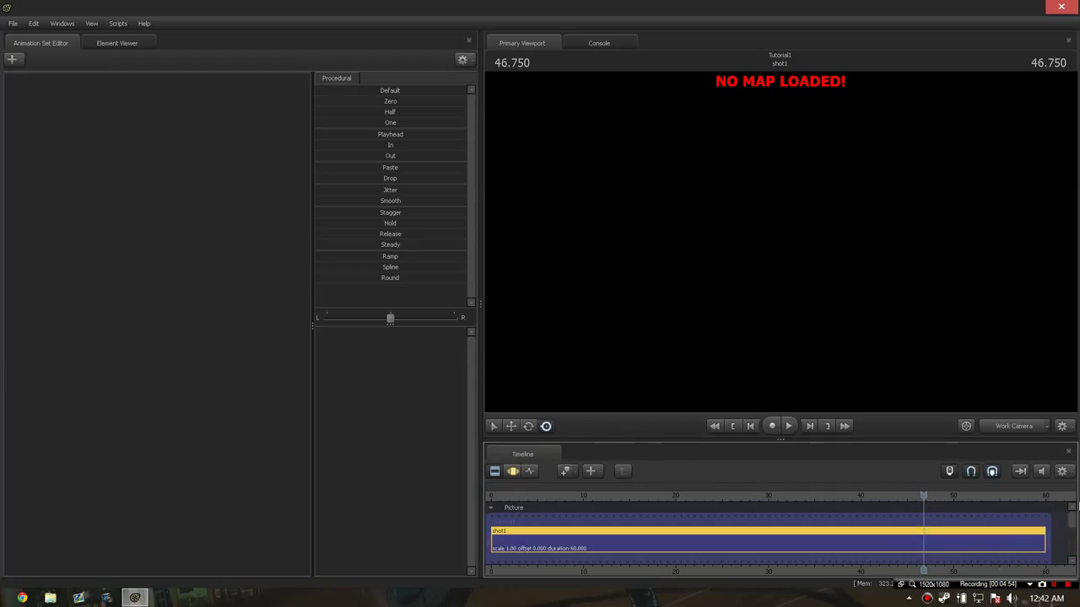
Switch the Primary Viewport to Screen (R) manipulation mode
left_click(546, 427)
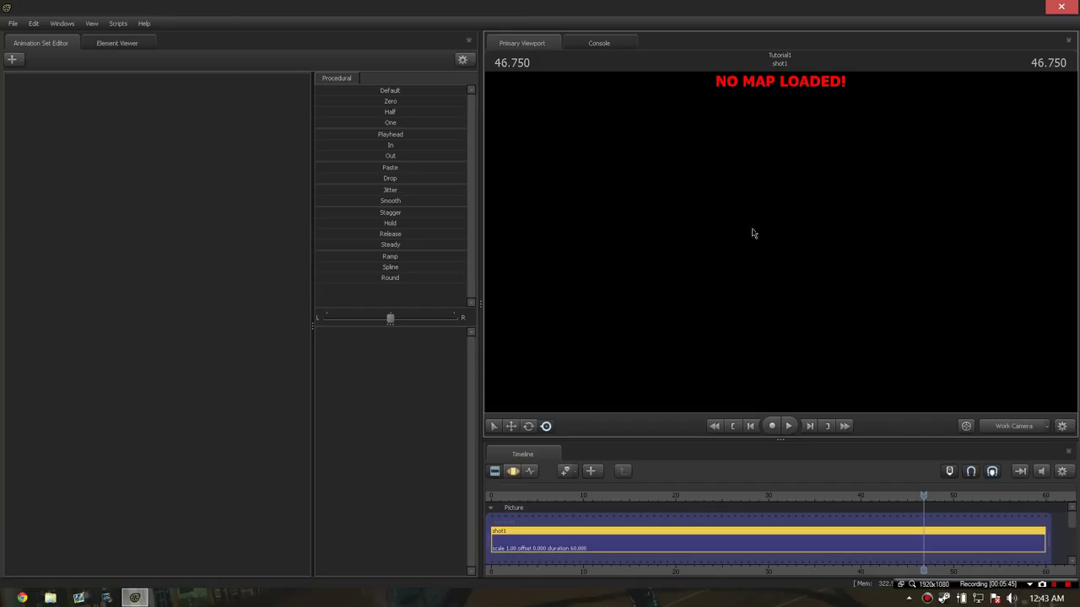
left_click(512, 427)
left_click(528, 426)
left_click(106, 46)
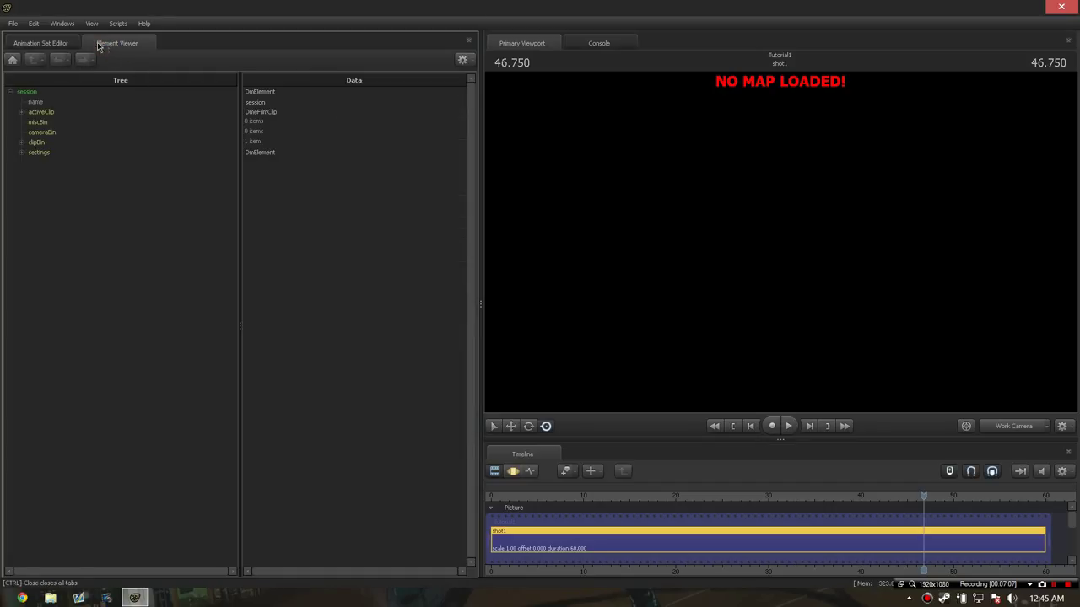
left_click(32, 46)
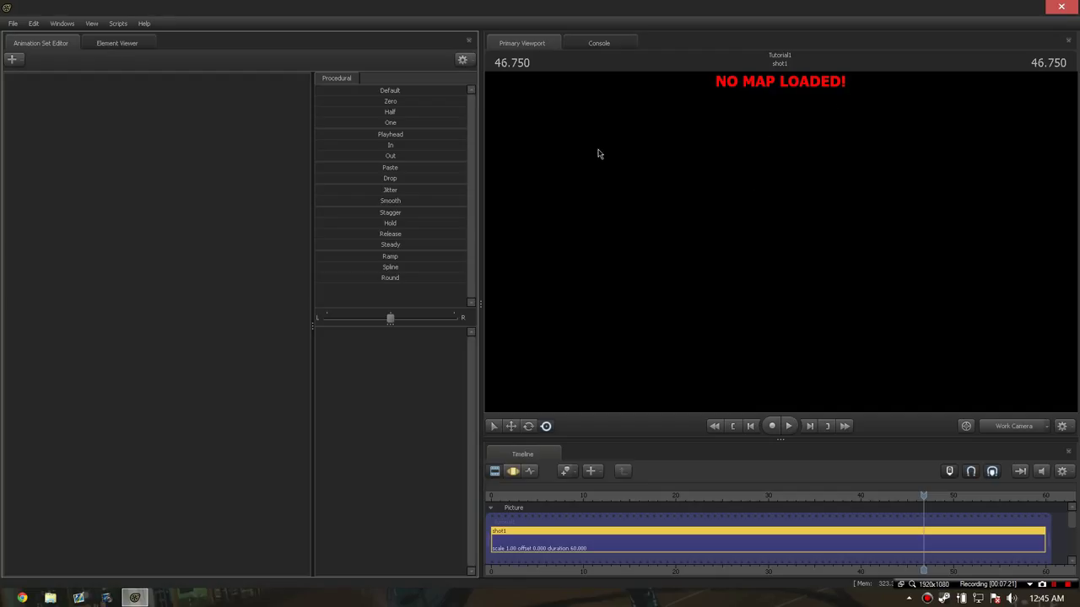
Open File > Load Map with the Mod Filter kept on All Mods to pick stage.bsp
right_click(672, 156)
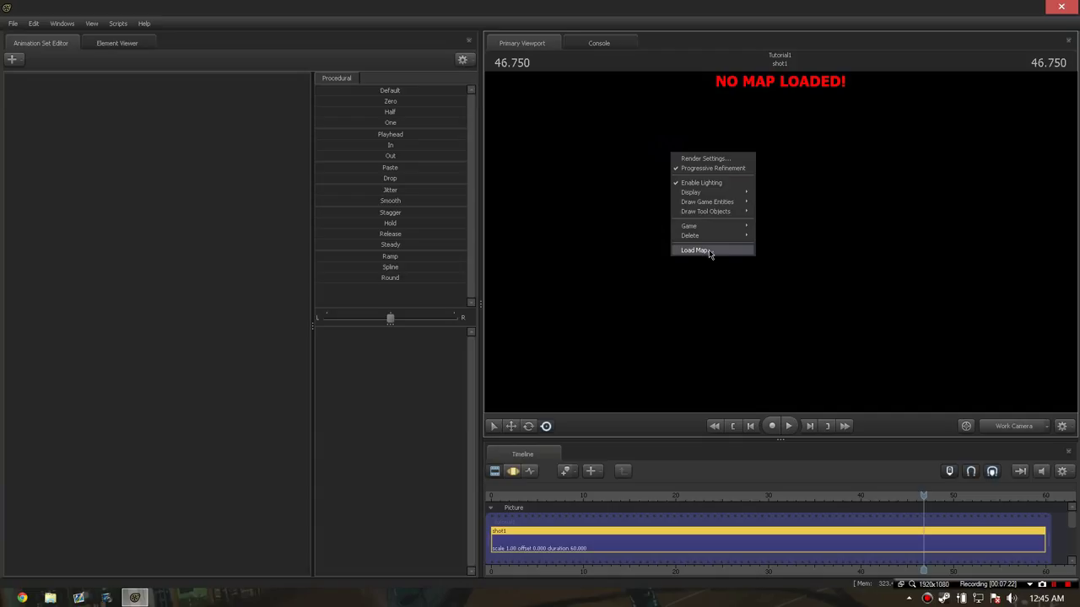
left_click(779, 242)
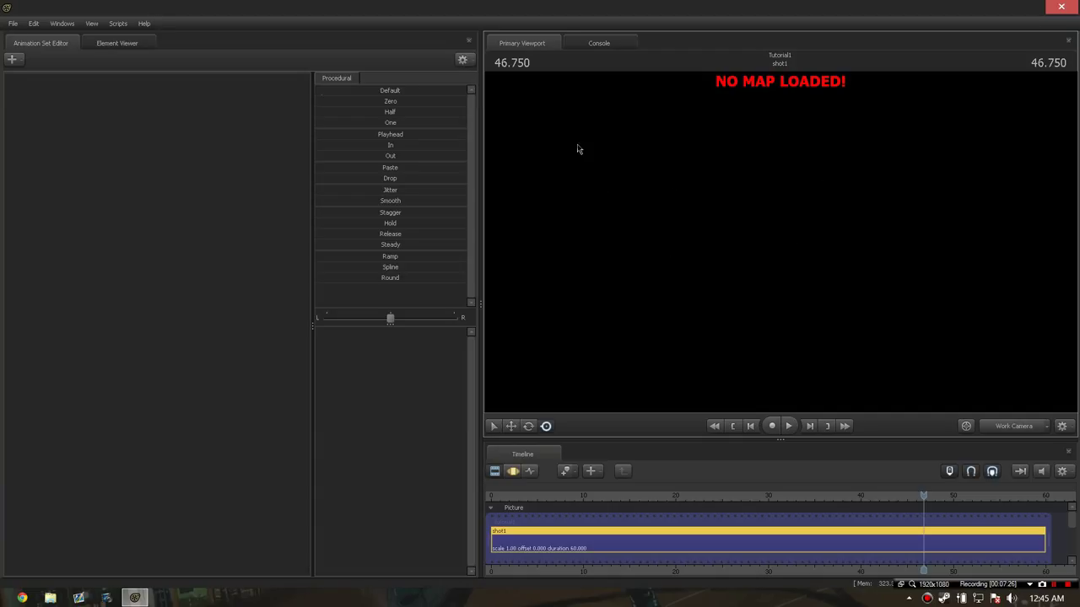
left_click(13, 25)
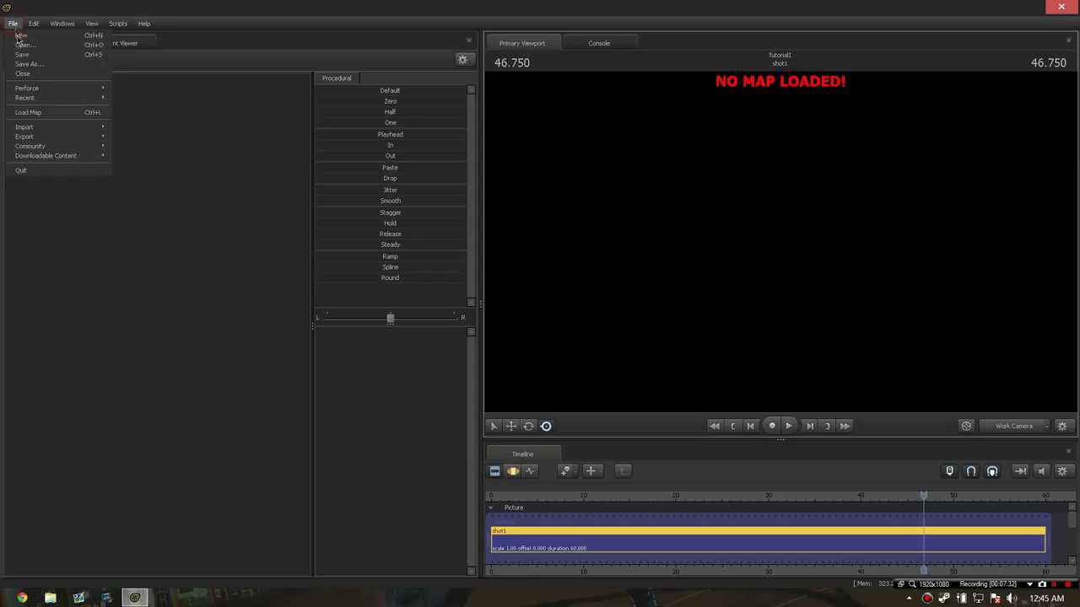
left_click(37, 114)
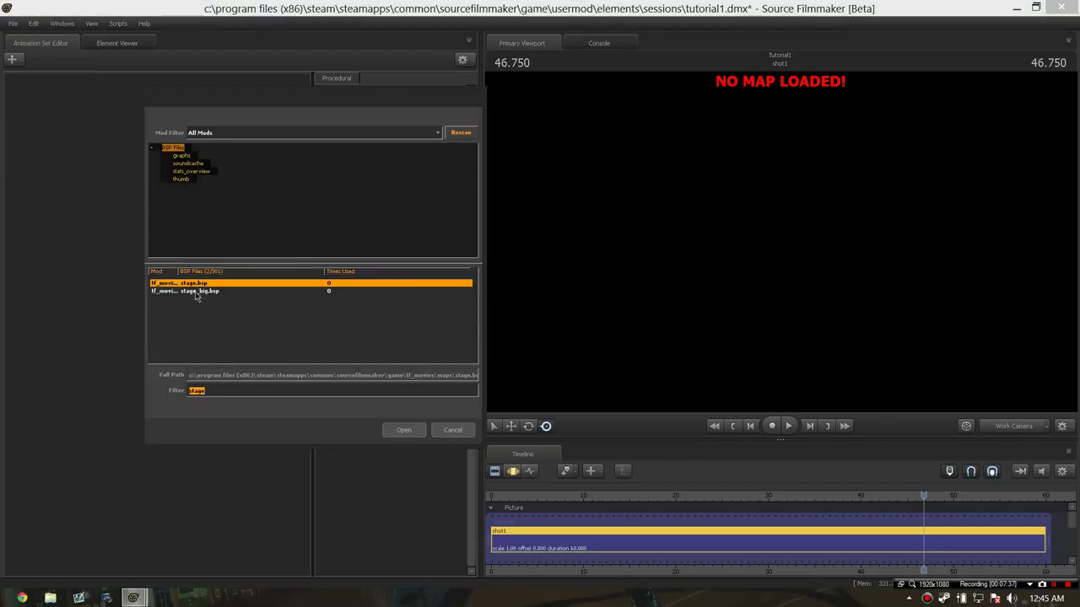
left_click(228, 137)
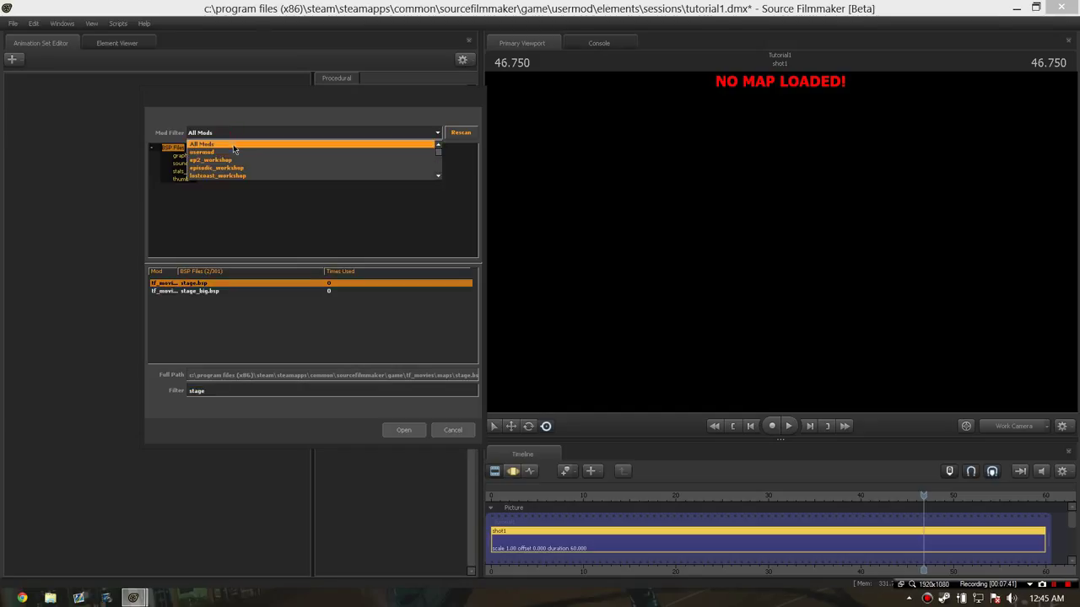
left_click(230, 144)
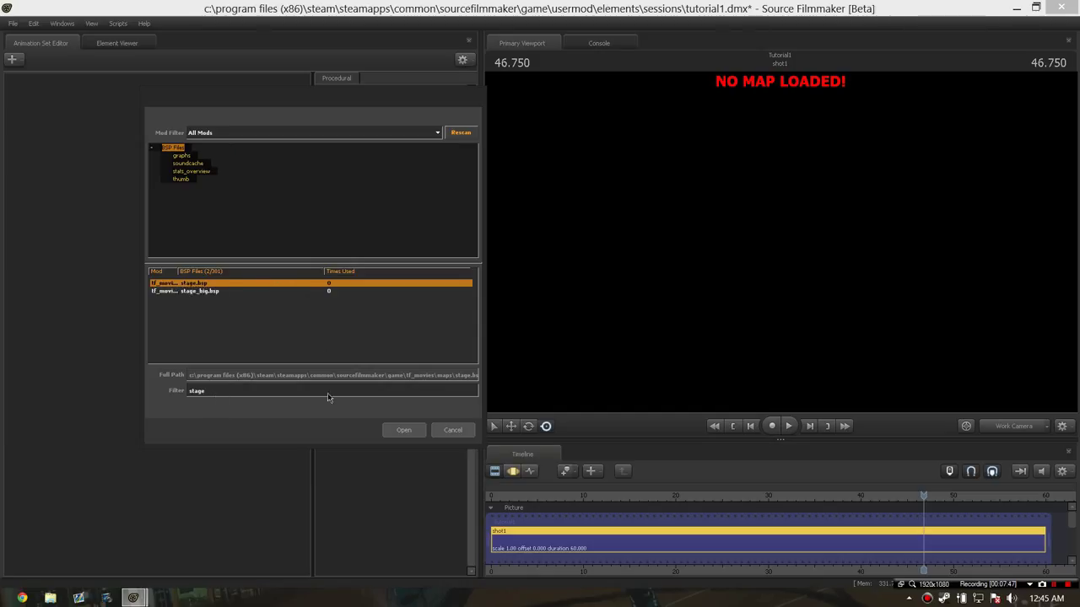
Load stage.bsp so the stage's gray tiled walls and floor fill the viewport
left_click(405, 432)
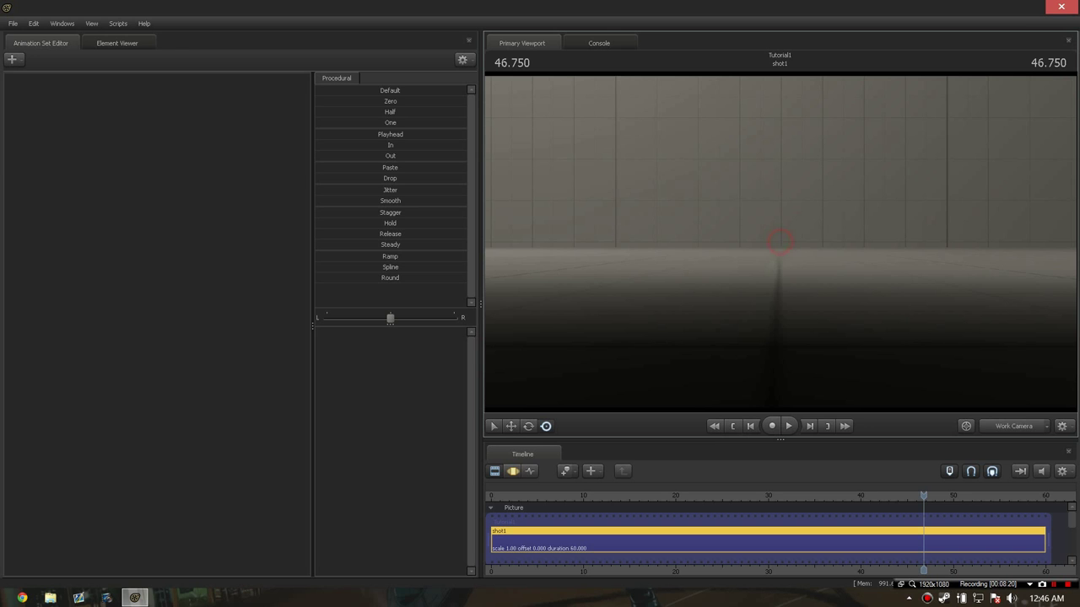
Fly the work camera across the stage floor toward the round red platform
mouse_move(780, 242)
left_mouse_down()
mouse_move(786, 257)
mouse_move(786, 244)
mouse_move(723, 241)
mouse_move(780, 247)
left_mouse_up()
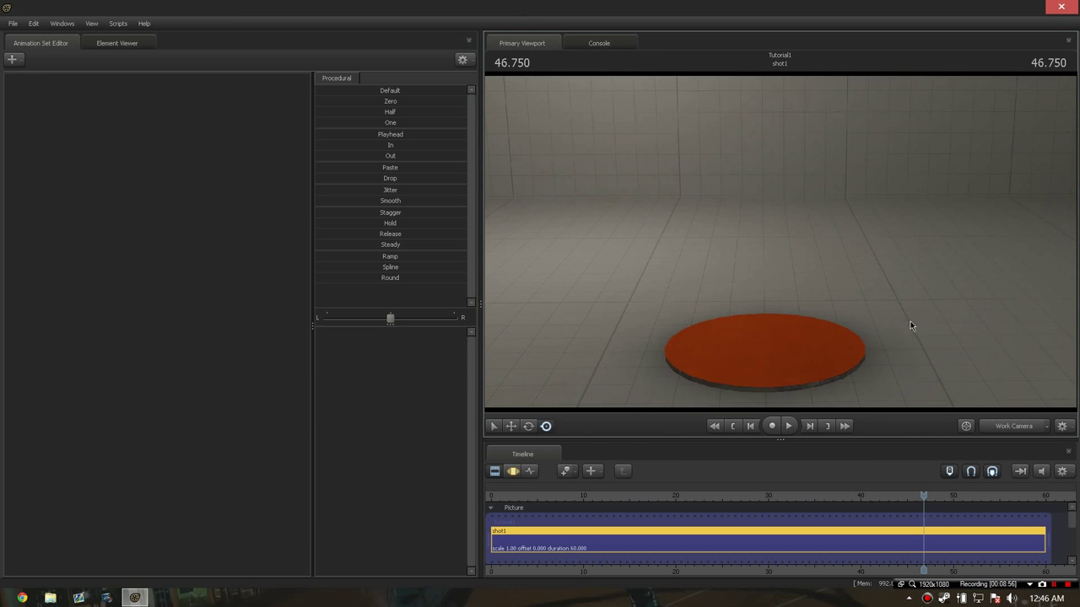
Create scene camera camera1 via Change Scene Camera > New Camera and view through it
left_click(1050, 426)
left_click(1017, 376)
left_click(1048, 428)
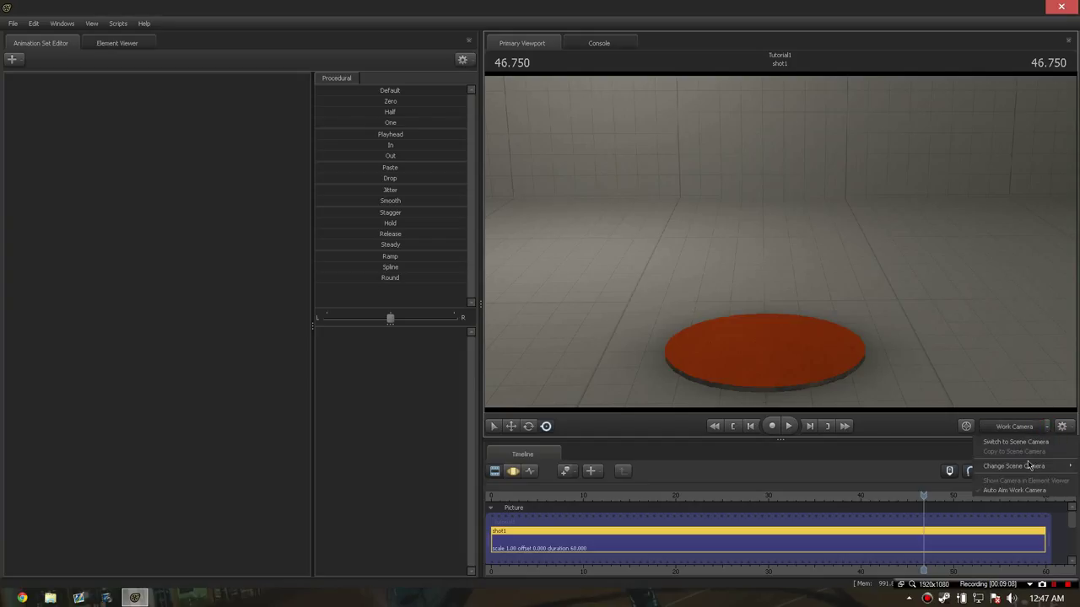
mouse_move(1037, 471)
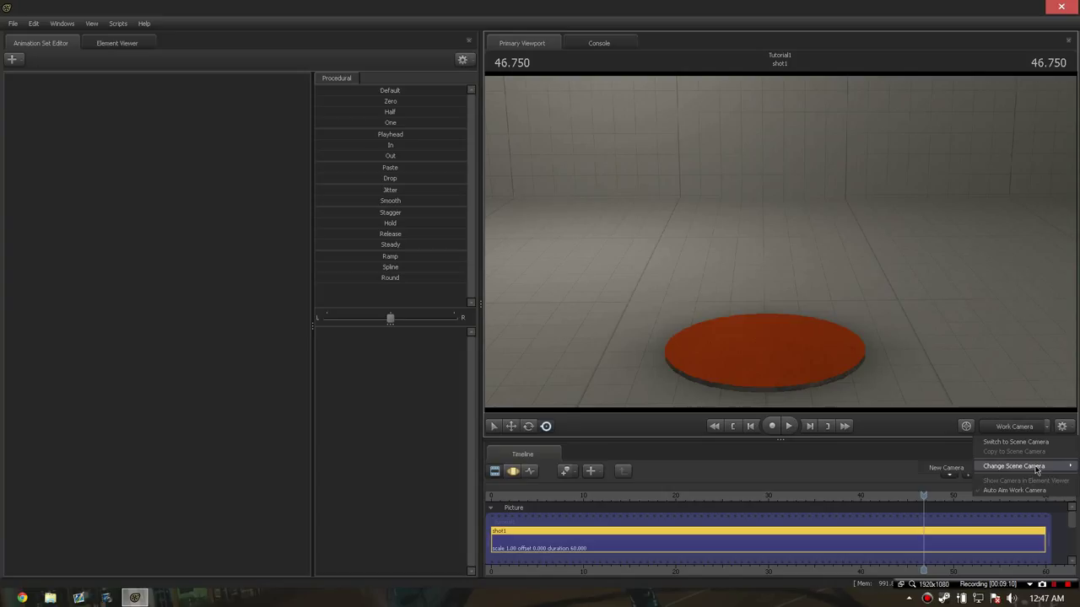
left_click(950, 469)
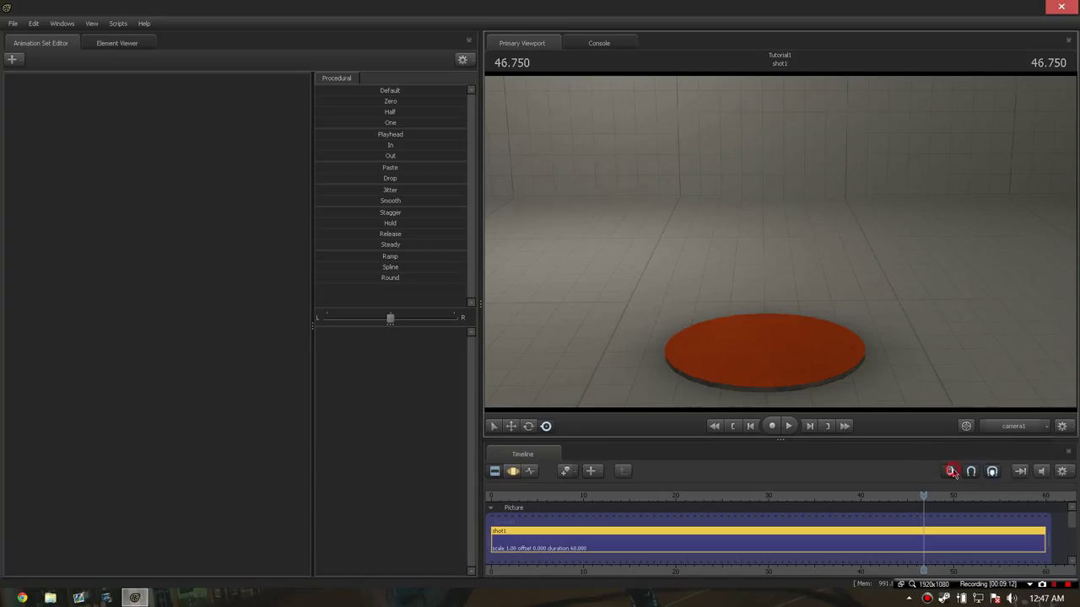
Return to the Work Camera and orbit to see camera1's dashed frustum beside the platform
left_click(1015, 426, "ctrl")
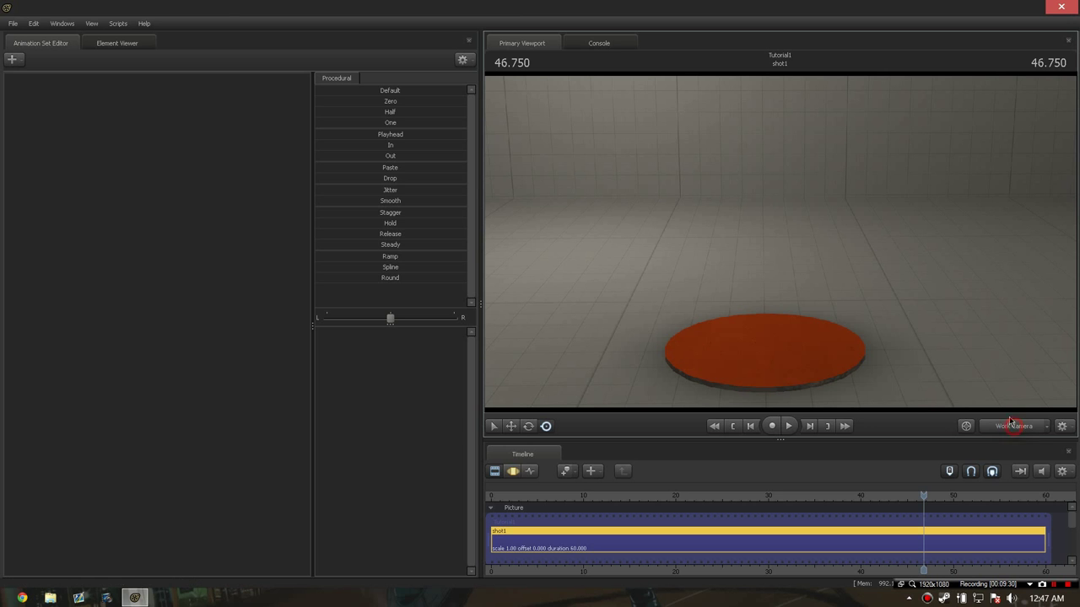
left_click_drag(778, 242, 717, 238)
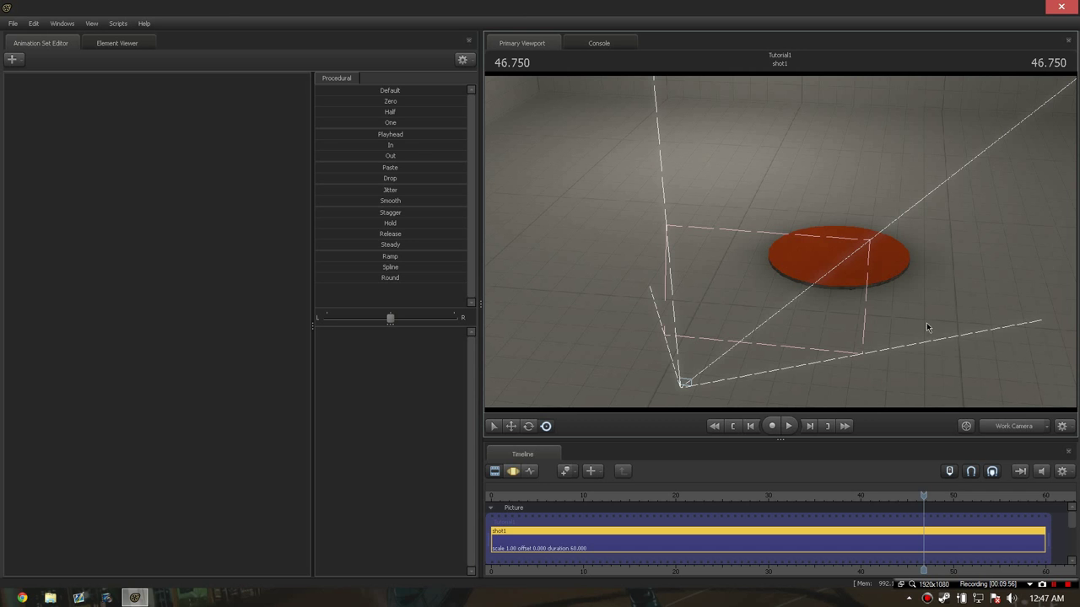
left_click_drag(780, 242, 793, 257)
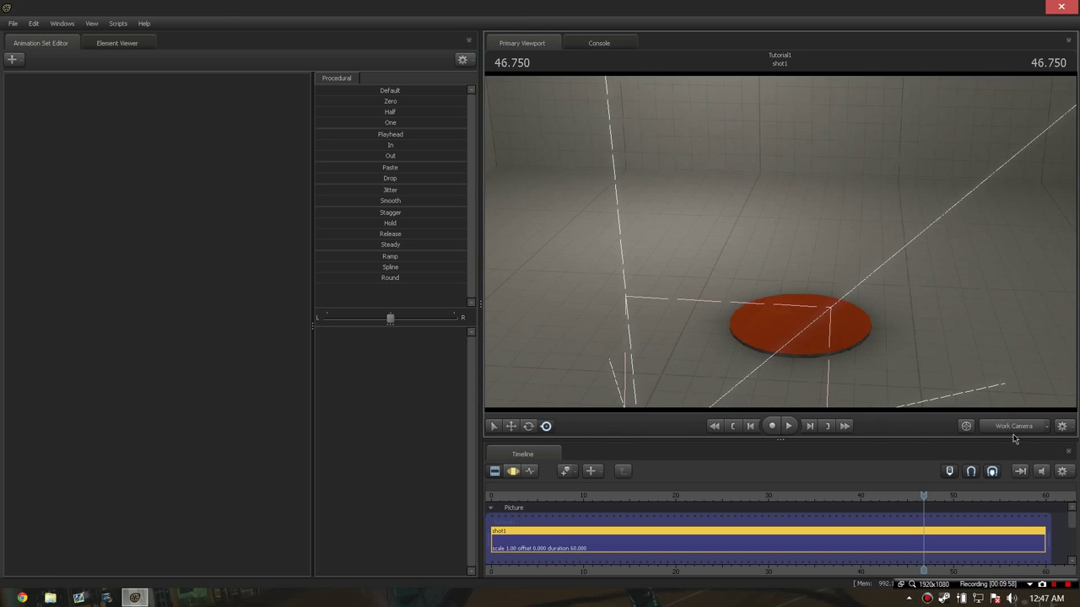
Toggle between camera1 and the work camera, then turn the work view around the stage
left_click(1014, 426)
left_click(1014, 427)
left_click(1014, 427)
left_click(1014, 427)
left_click_drag(790, 273, 831, 268)
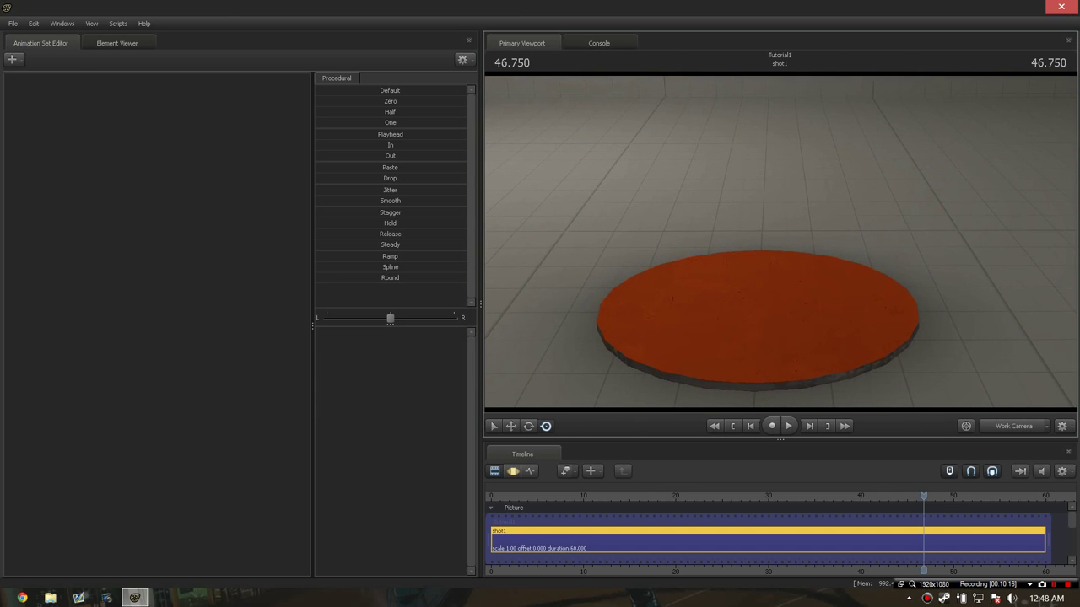